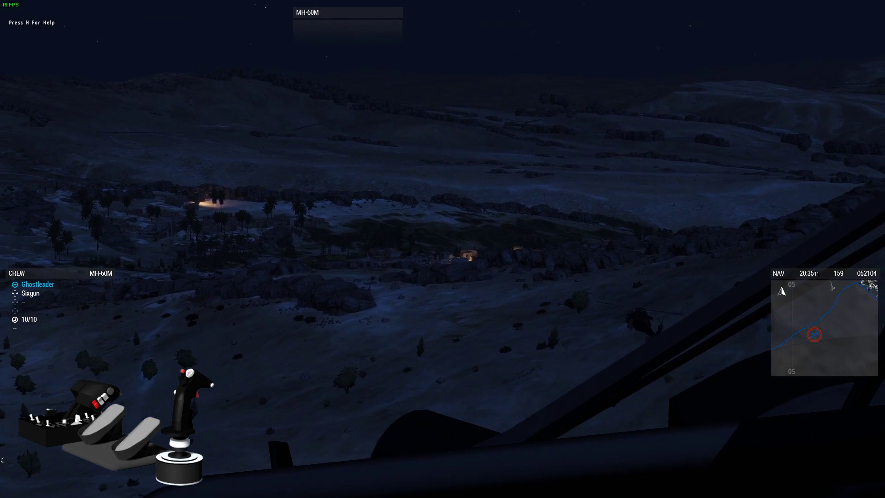
Transmit a radio call to the crew on the AN/PRC-152 while flying toward the village.
key("Caps_Lock")
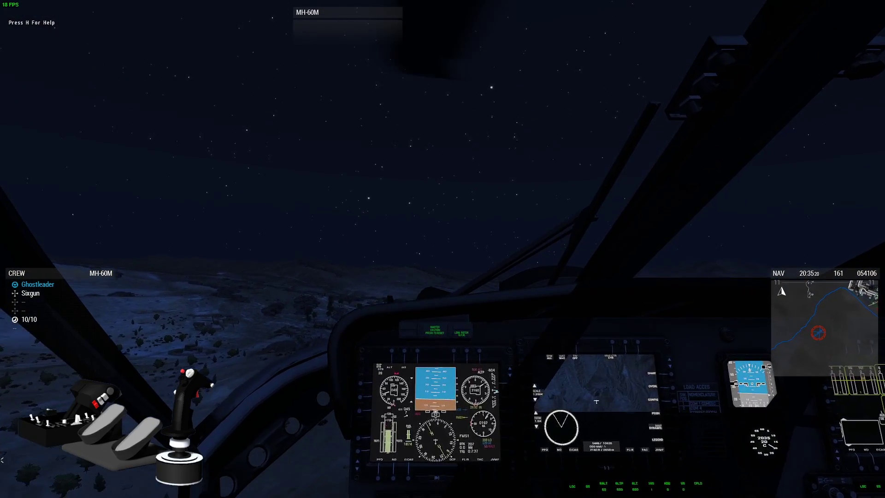
scroll(443, 249, "down", 1)
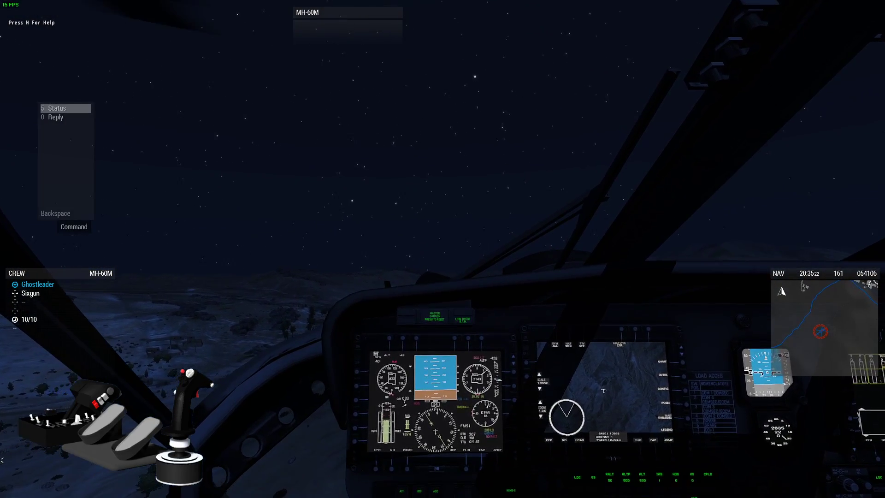
Dismiss the Status/Reply squad command menu while cruising toward the lit town.
key("BackSpace")
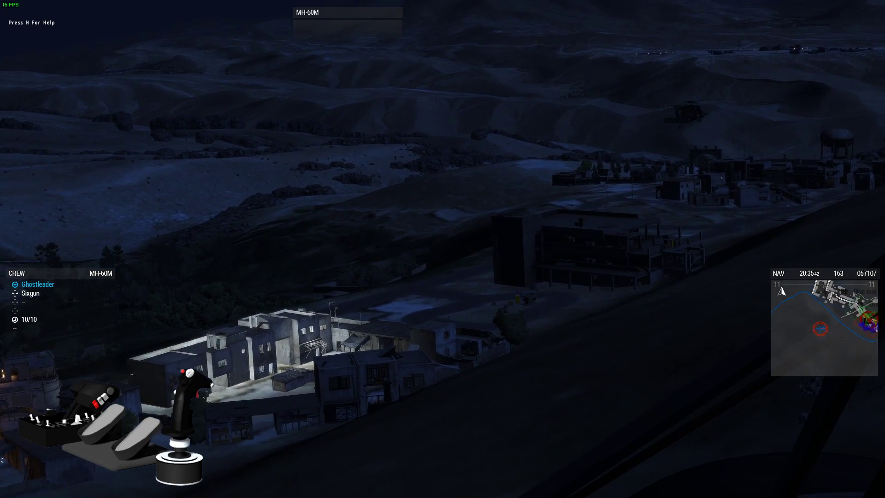
Switch to cockpit view and bring up the helicopter's 36 m rope deployment options.
key("KP_Enter")
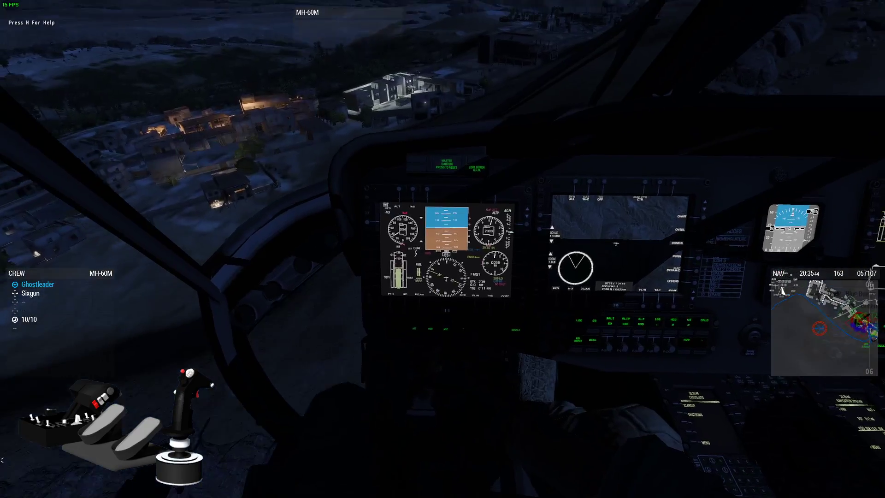
key("ctrl+super")
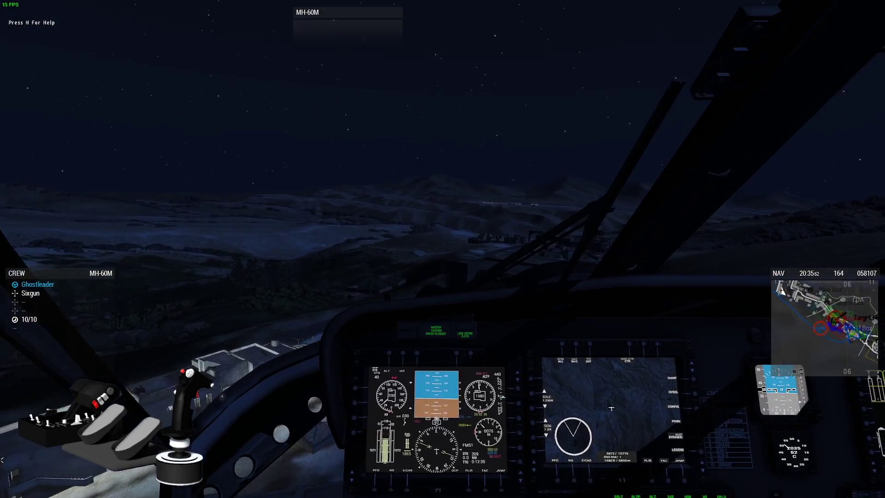
key("ctrl+super")
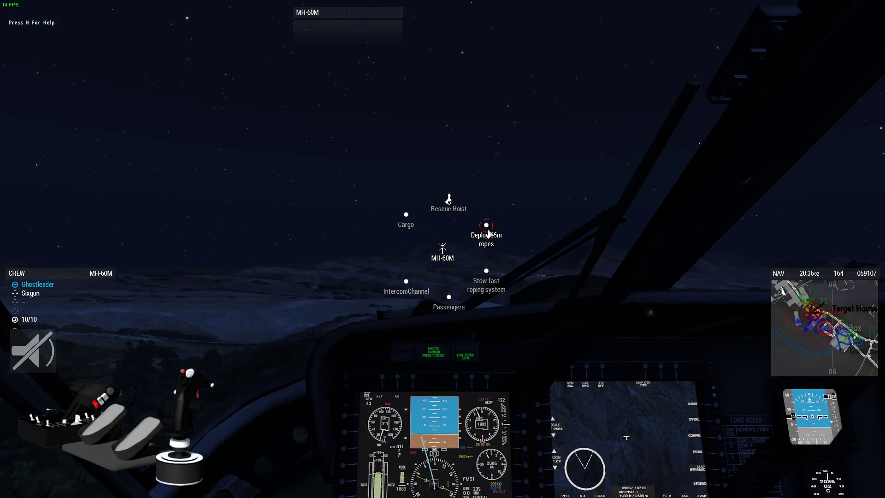
Deploy the 36 m fast ropes and watch from third-person as the team ropes down.
left_click(487, 233)
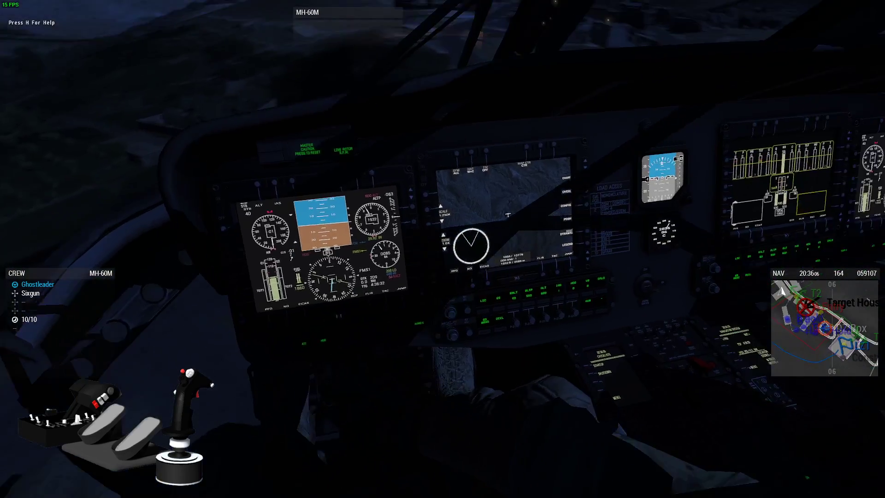
key("KP_Enter")
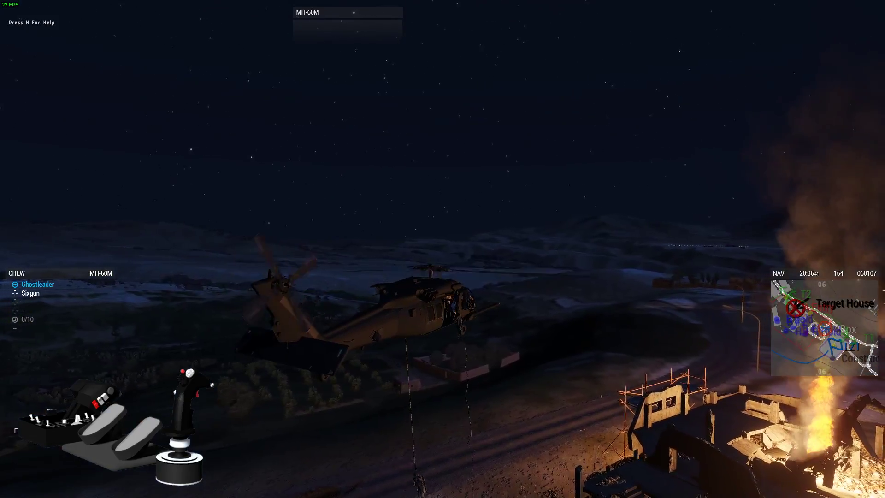
Cut the fast ropes and return to cockpit view to fly away from the house.
key("super")
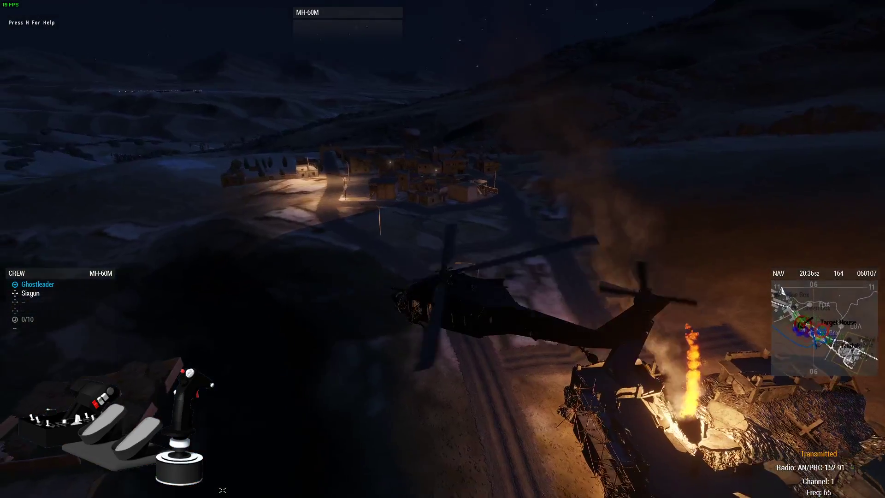
key("Return")
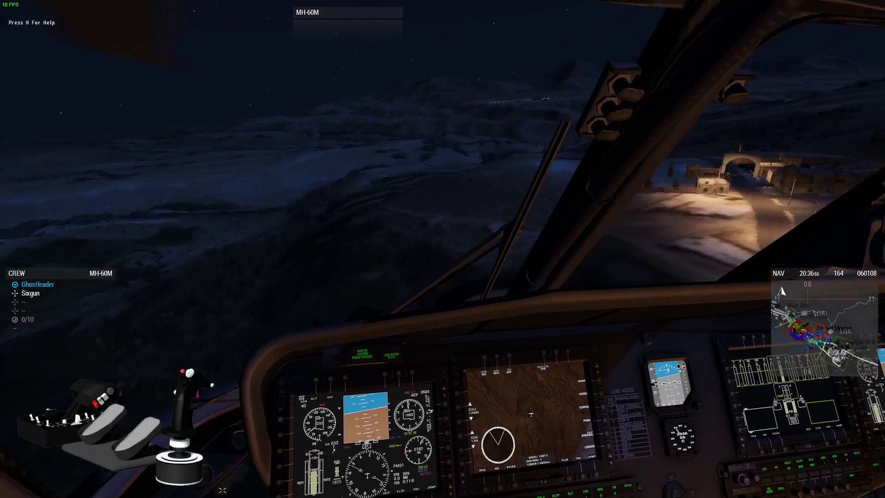